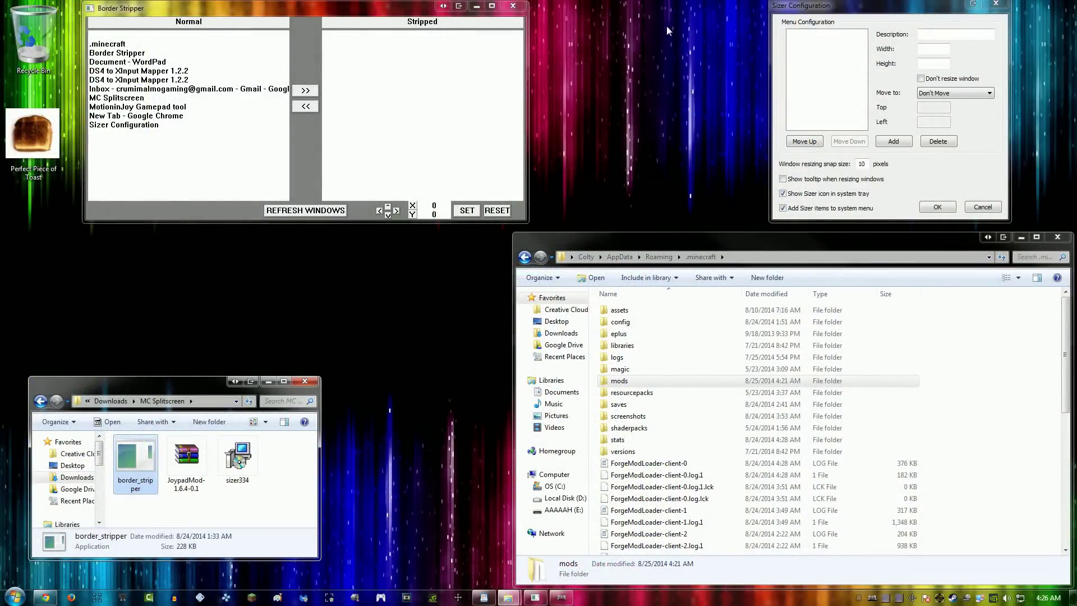
- Move Border Stripper aside and open the mods folder inside .minecraft
left_click_drag(411, 14, 386, 24)
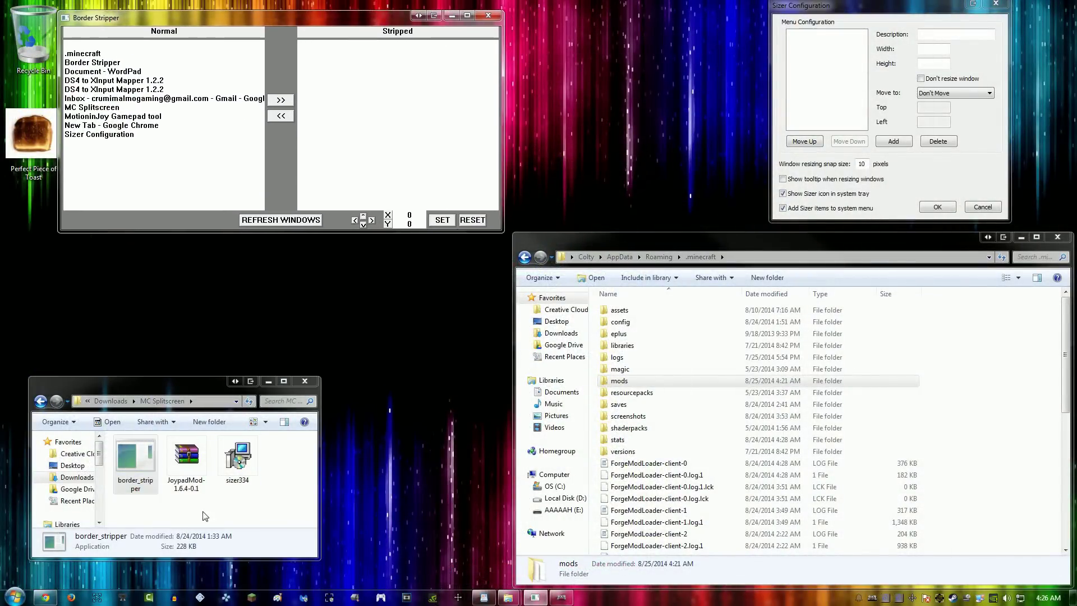
left_click(199, 483)
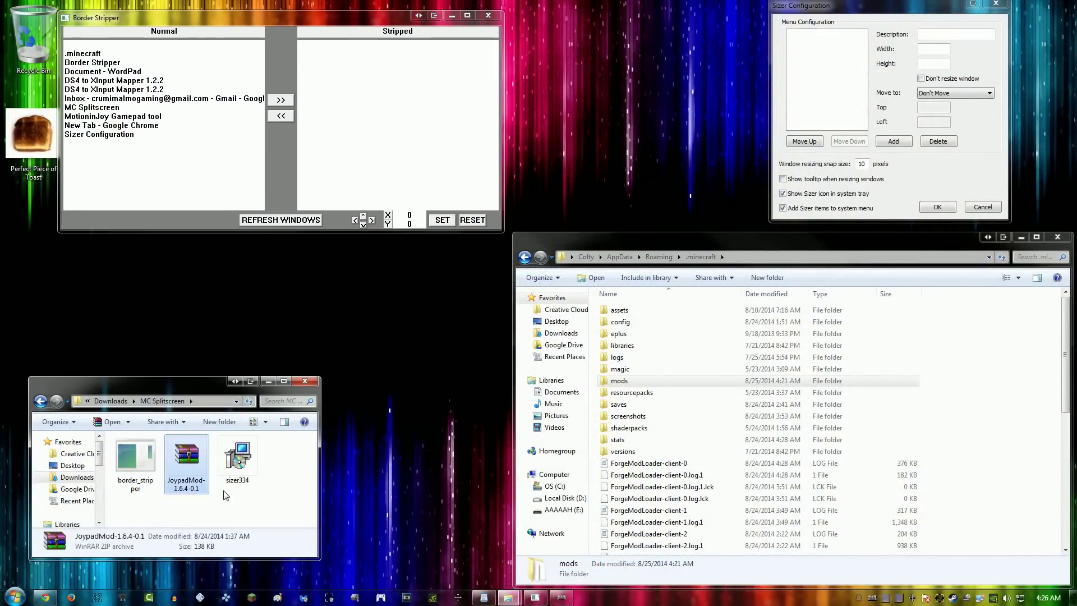
double_click(639, 381)
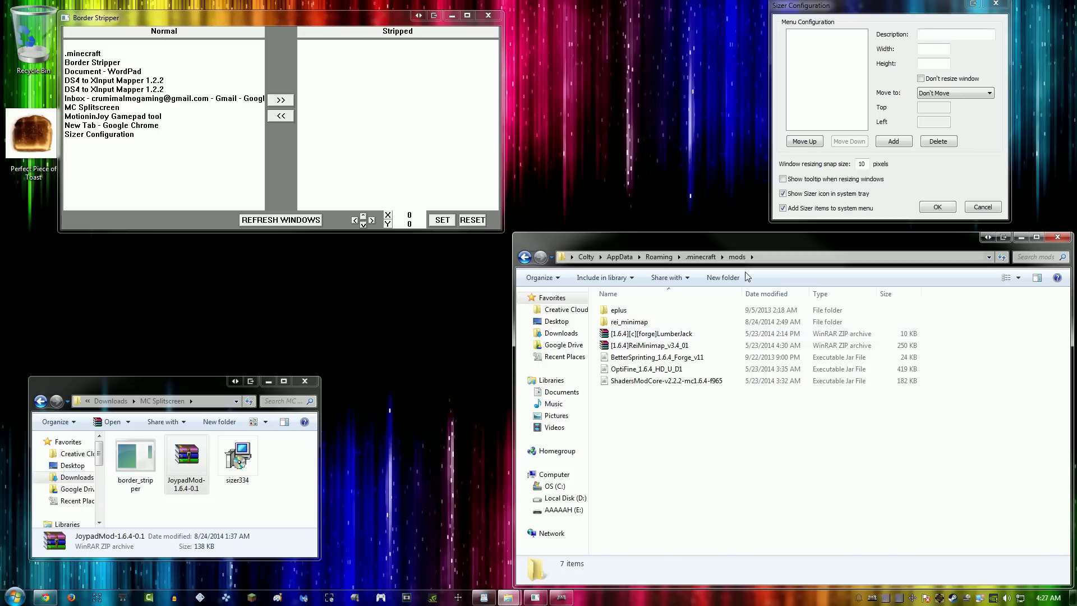
- Copy JoypadMod-1.6.4-0.1 from Downloads and paste it into the mods folder
mouse_move(194, 469)
left_mouse_down()
mouse_move(523, 475)
mouse_move(701, 449)
mouse_move(191, 467)
left_mouse_up()
right_click(194, 470)
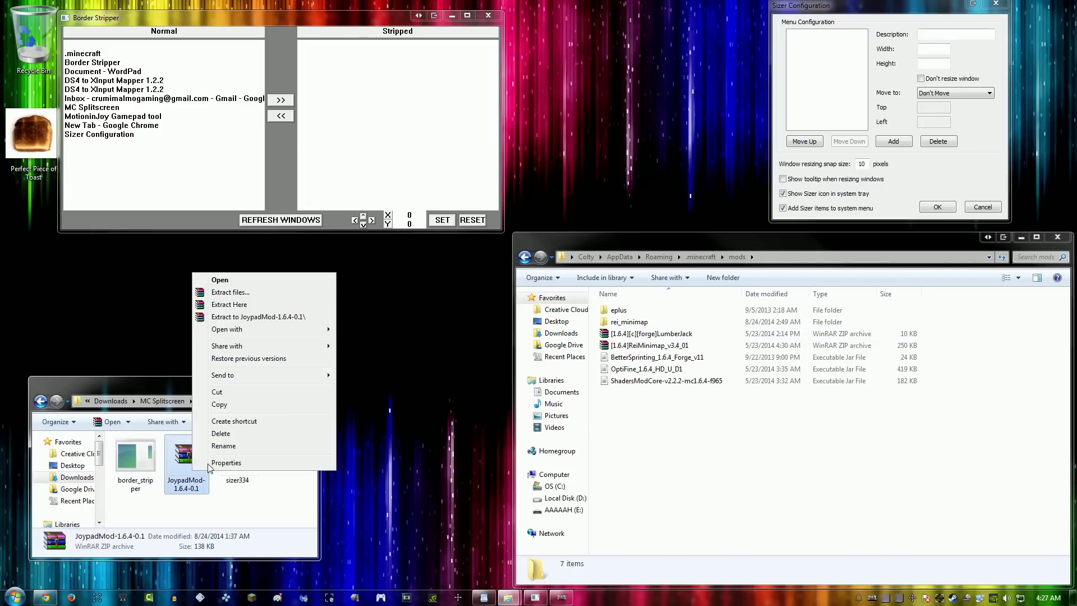
left_click(219, 406)
right_click(728, 454)
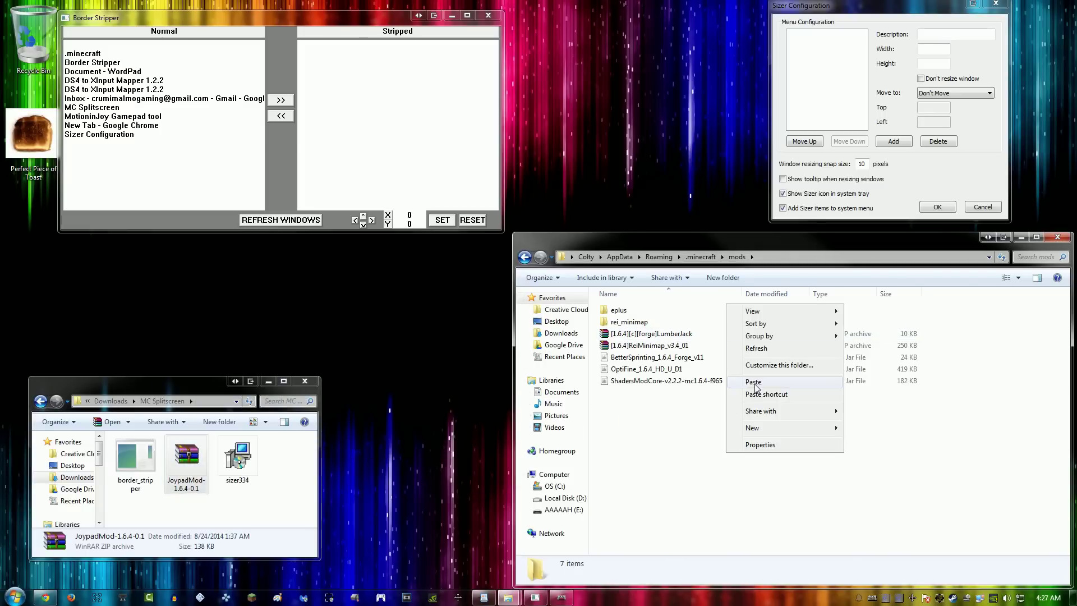
left_click(754, 382)
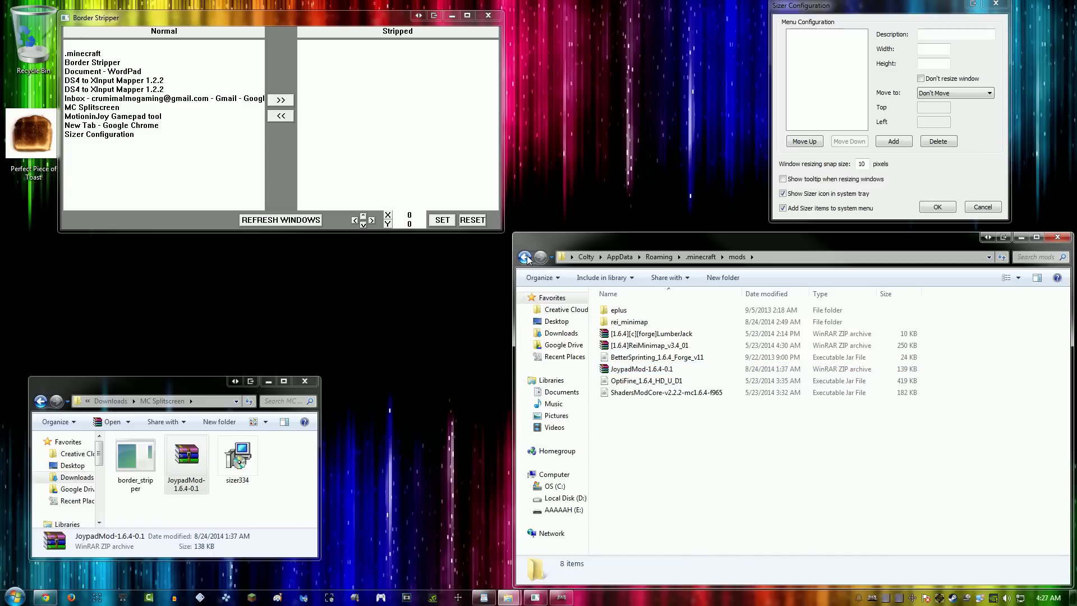
left_click(247, 479)
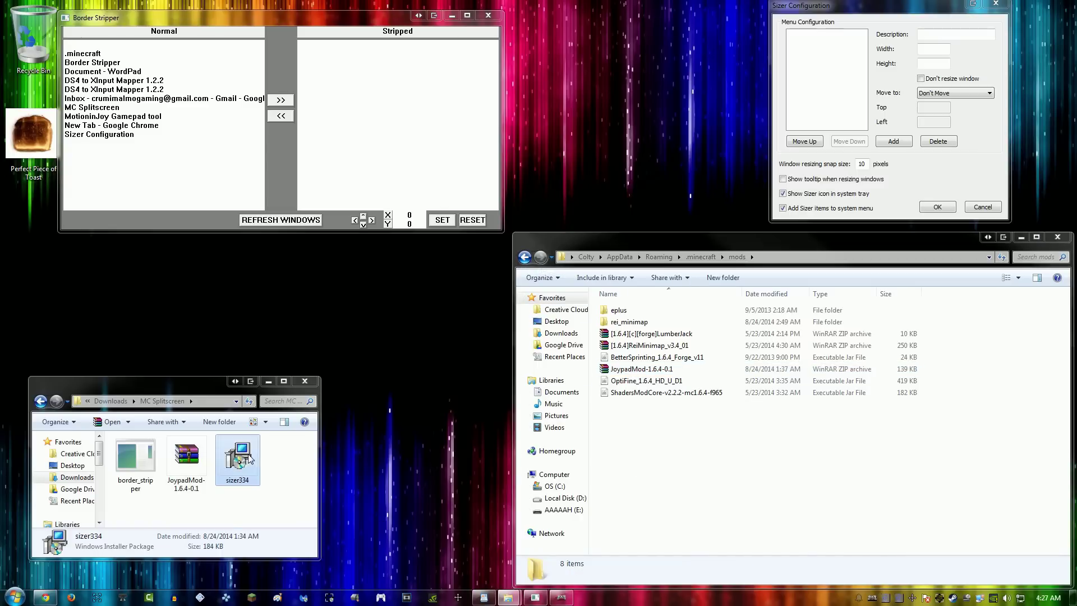
left_click_drag(260, 503, 231, 479)
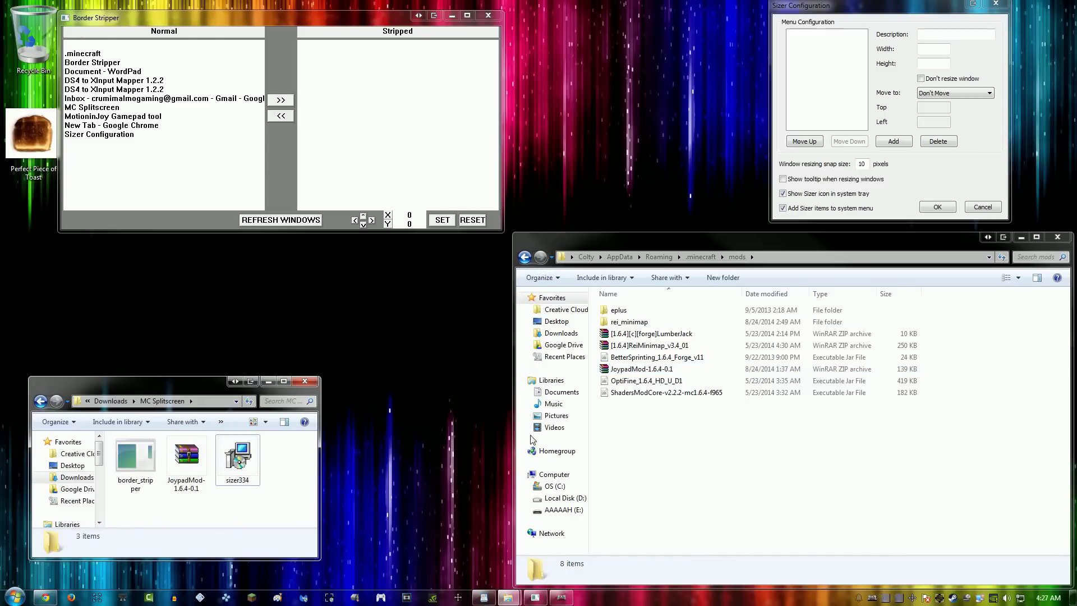
- Bring the mods folder forward and move the Minecraft Launcher window up and to the right
left_click(794, 444)
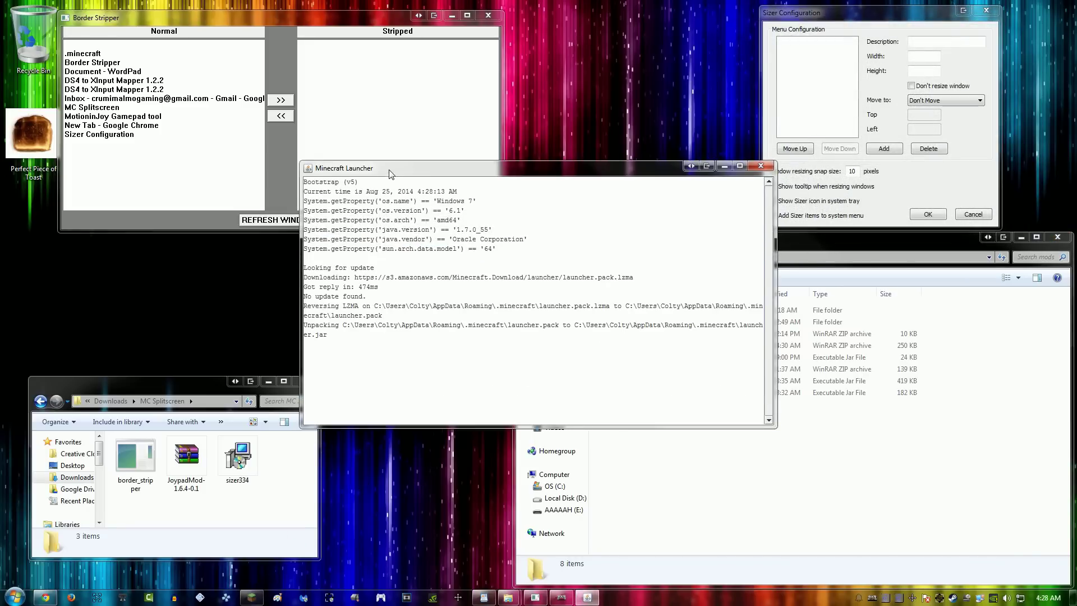
left_click_drag(391, 174, 580, 86)
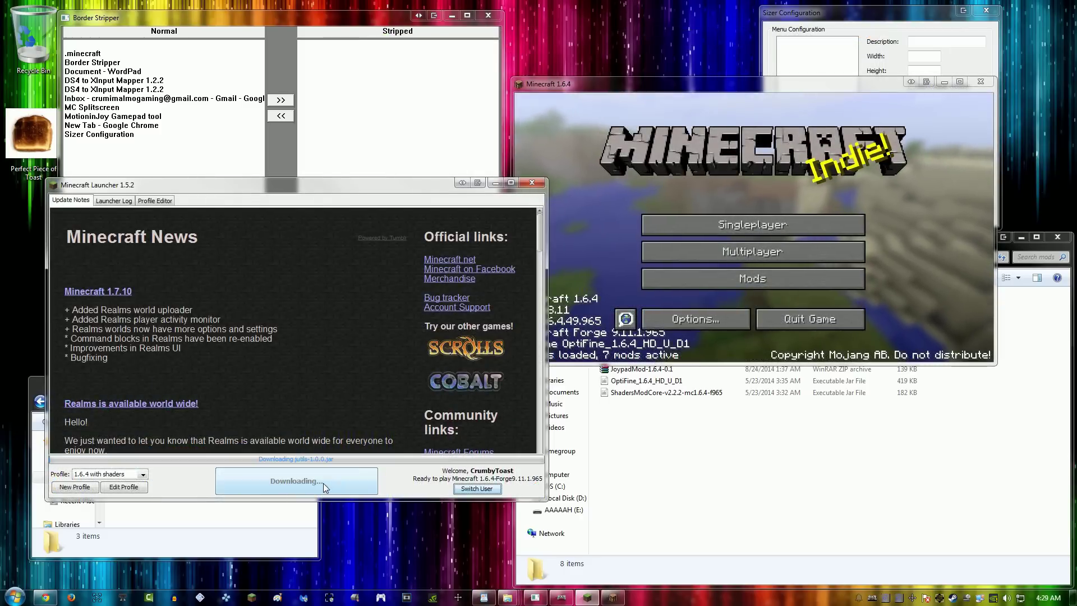
- Host the first window's world over LAN, then join that LAN game from the second window
left_click(705, 226)
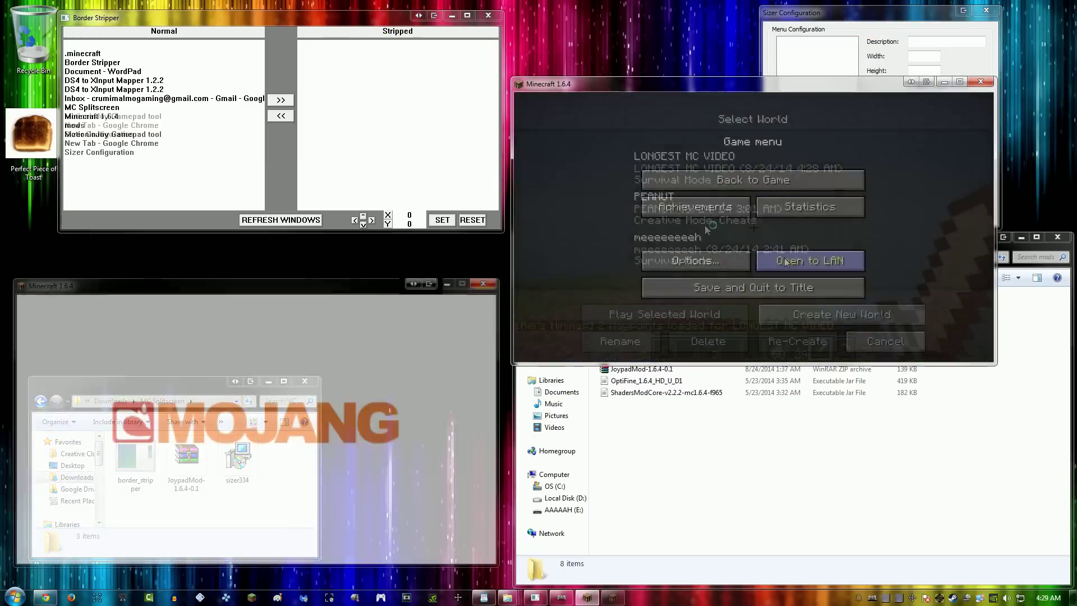
left_click(786, 261)
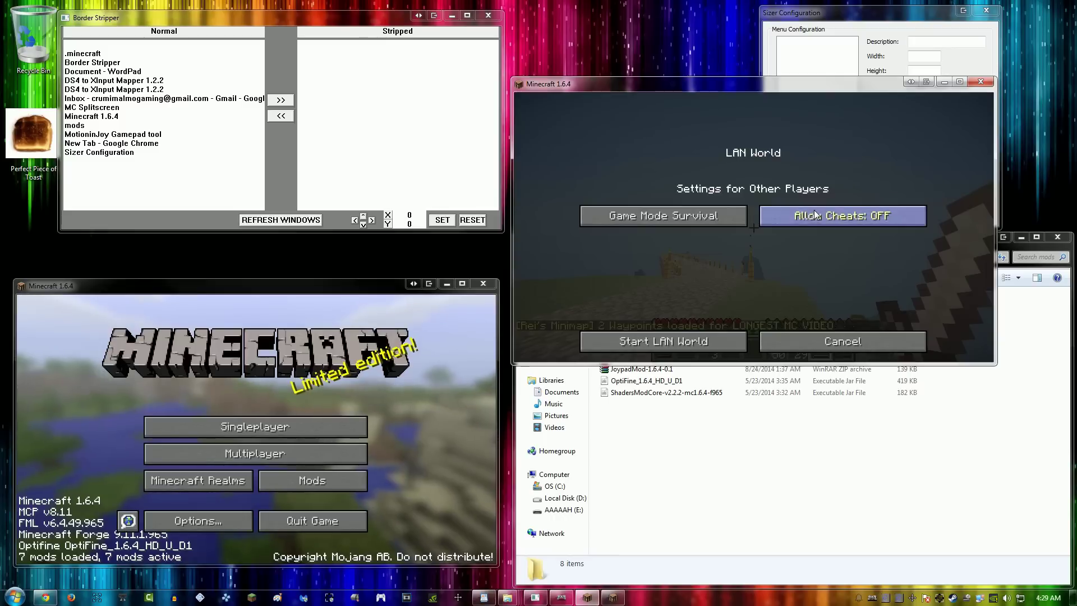
left_click(664, 341)
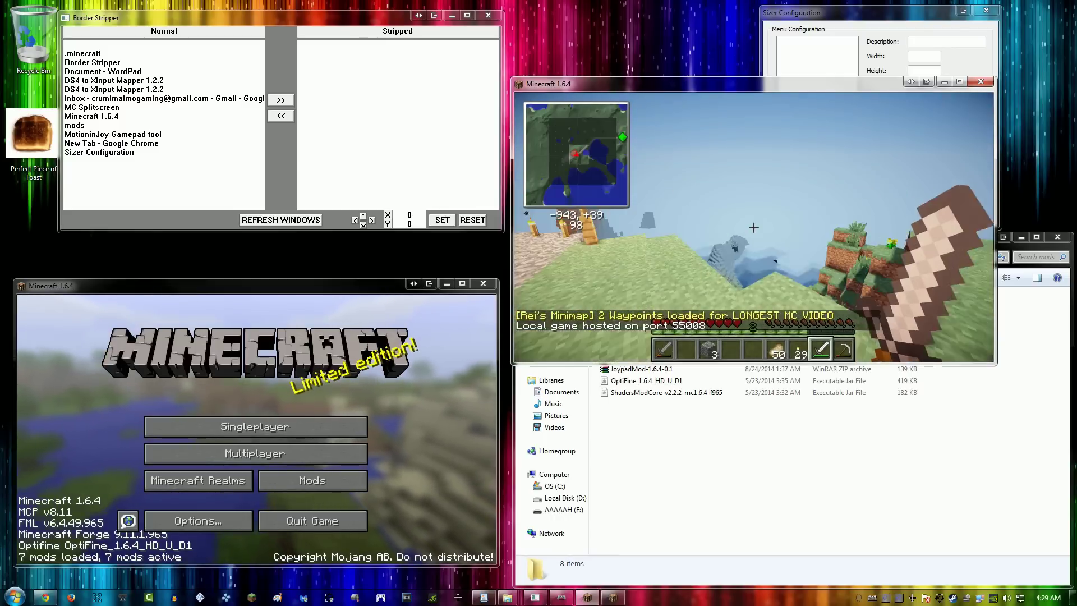
key("Escape")
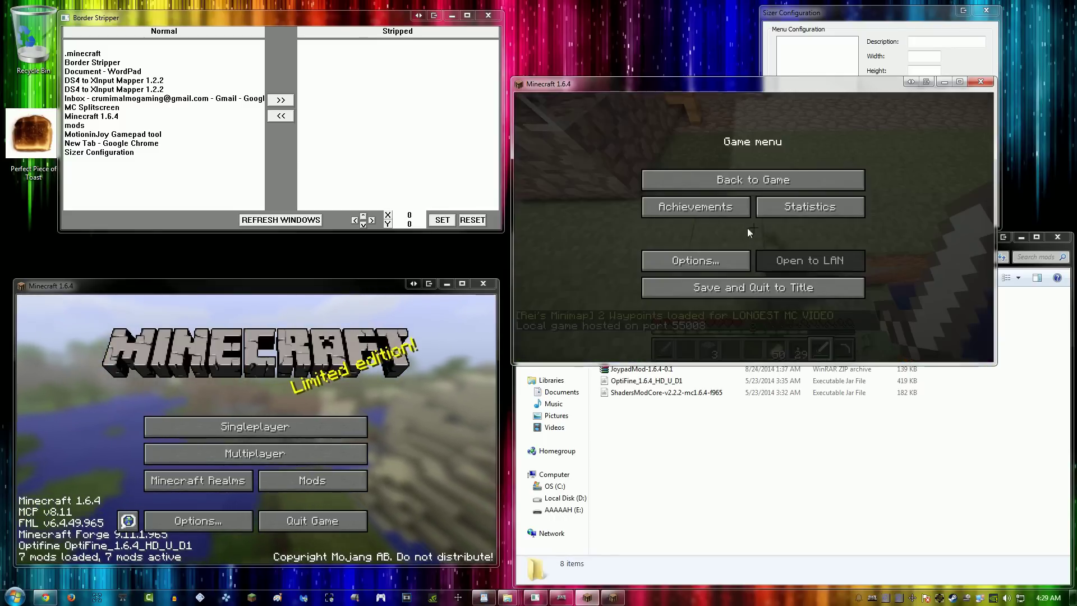
left_click(231, 456)
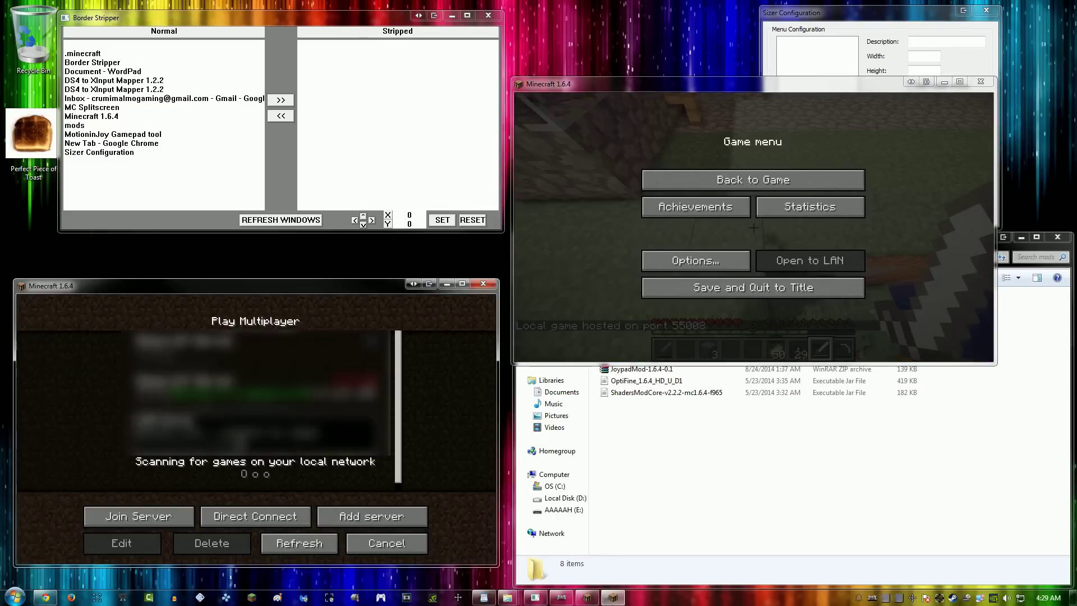
double_click(365, 447)
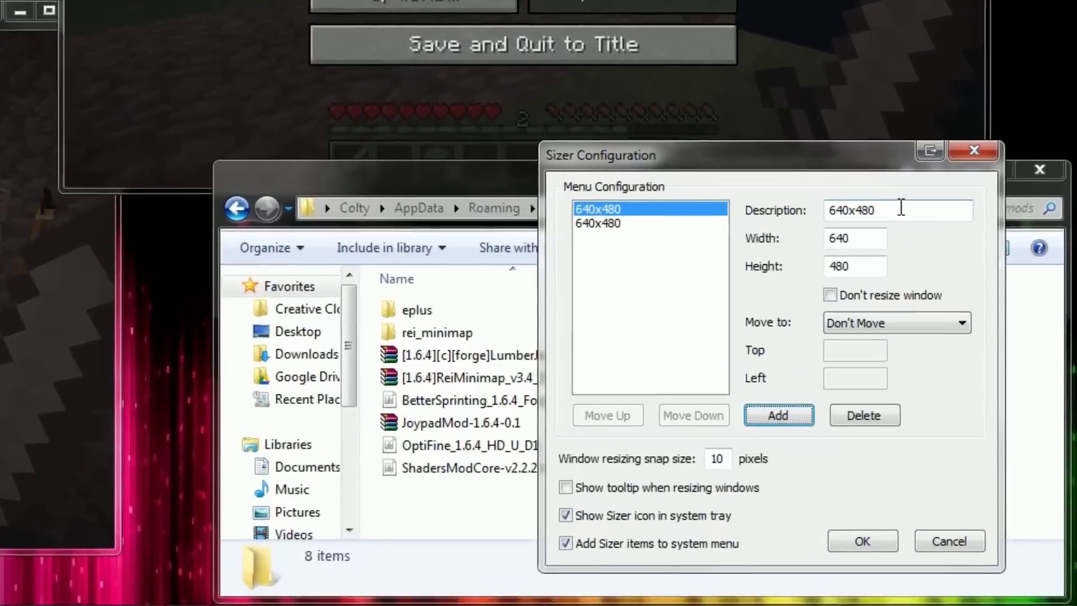
- Rename the first preset to MC Splitscreen P1 and set it to move windows to Top
double_click(986, 383)
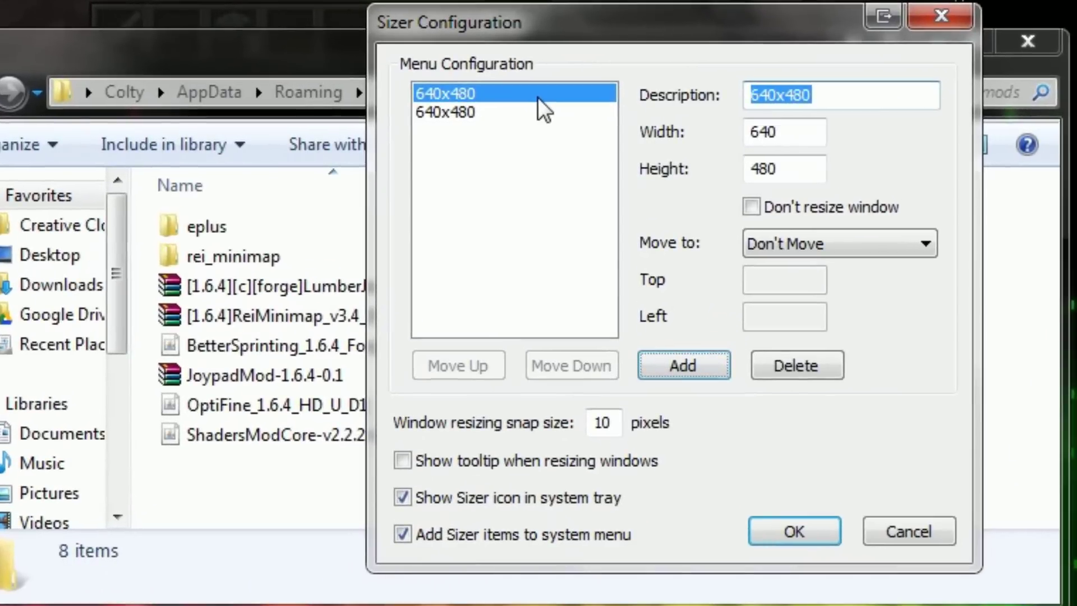
type("MC Splitscreen P1")
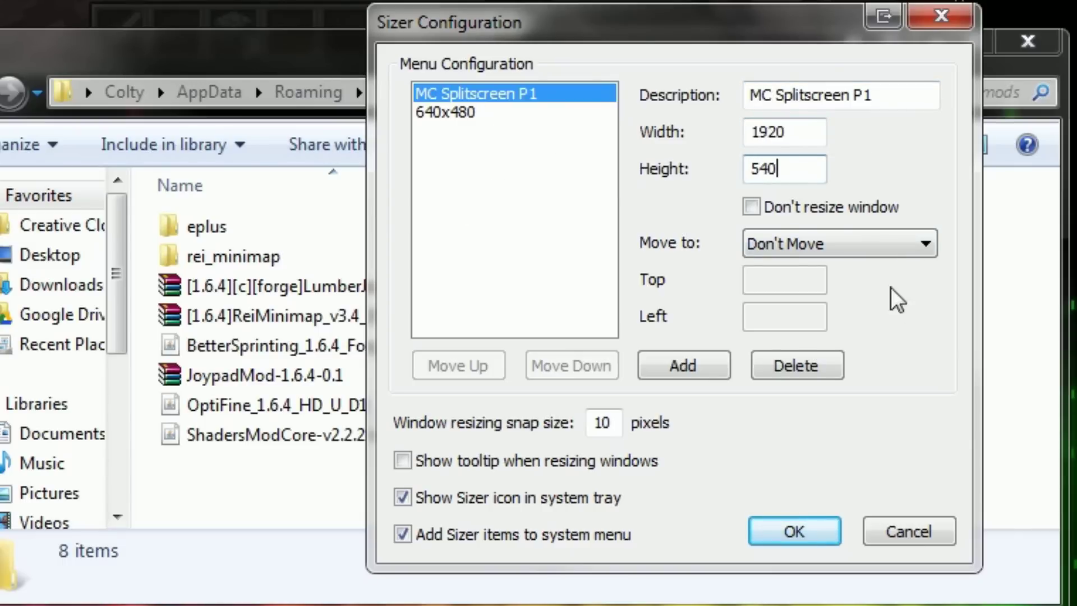
left_click(842, 245)
left_click(805, 309)
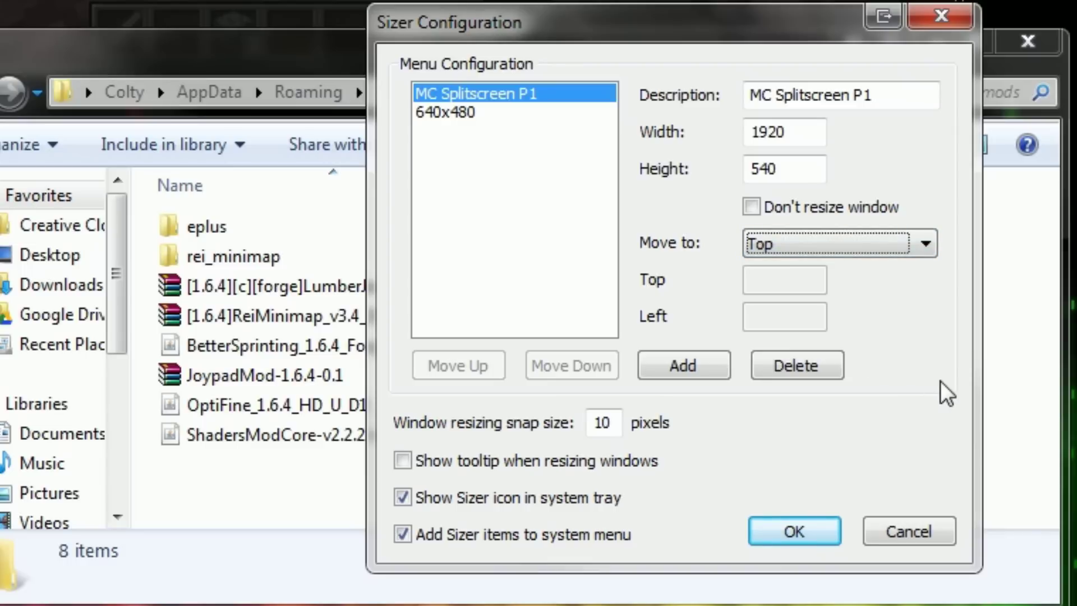
- Make the second 640x480 preset MC Splitscreen P2 at 1920x540, moving windows to Bottom
left_click(512, 115)
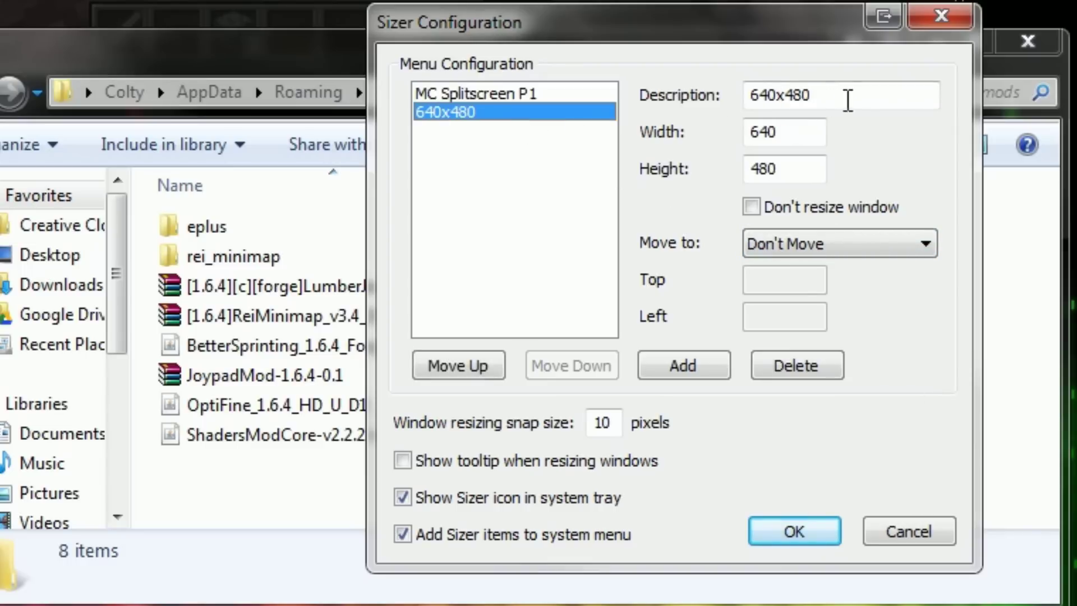
double_click(847, 101)
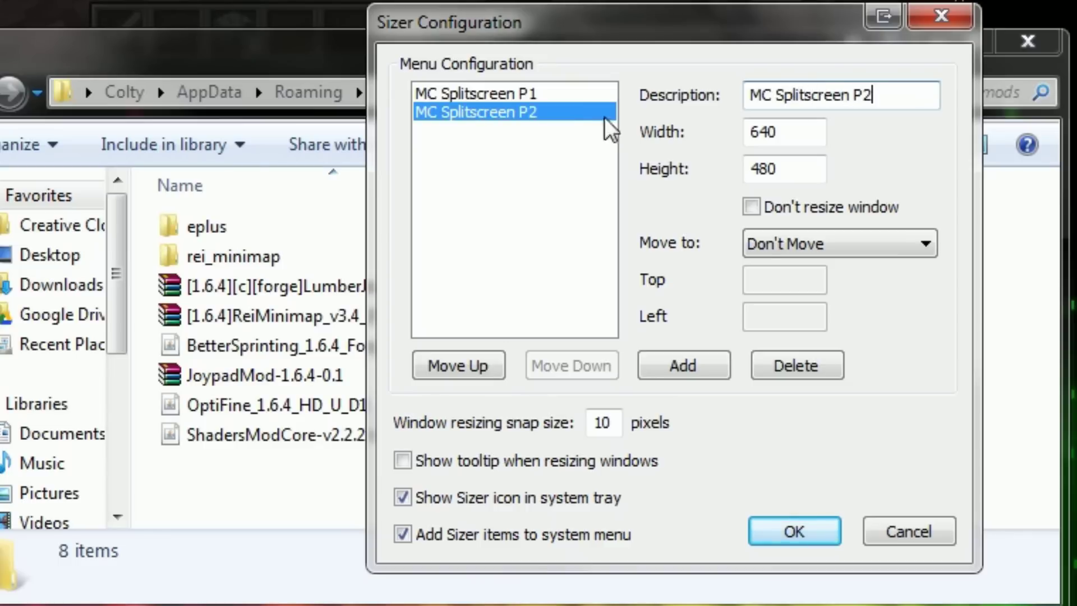
key("Tab")
key("Tab")
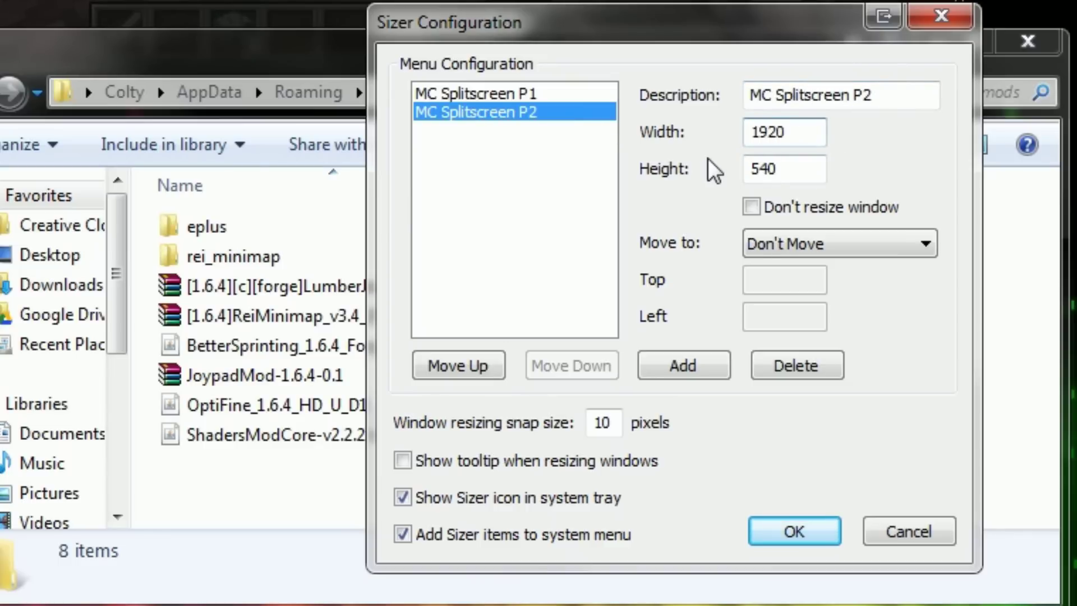
left_click(819, 244)
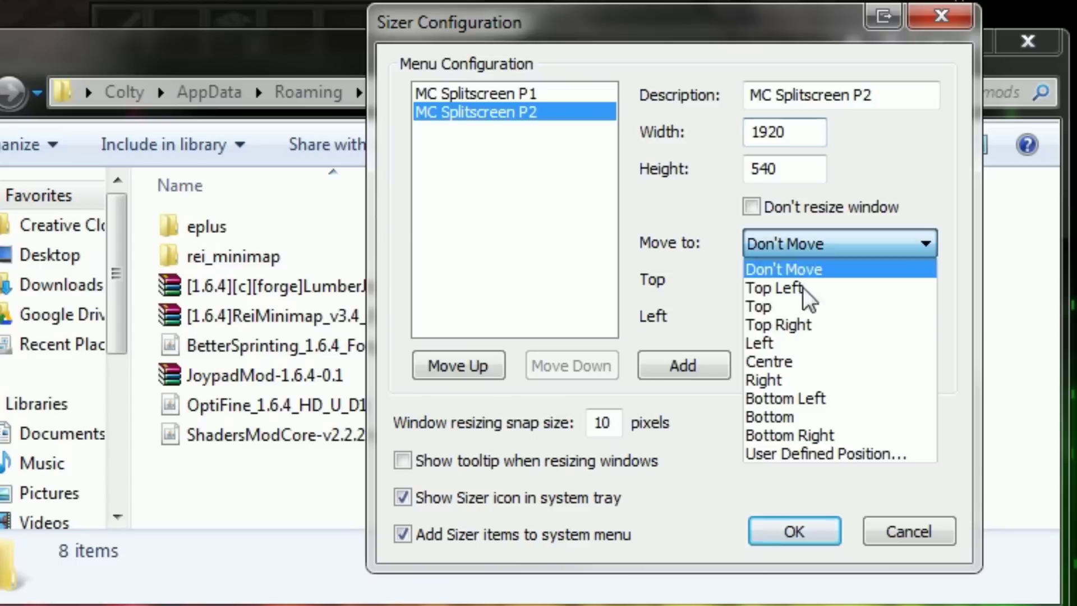
left_click(820, 417)
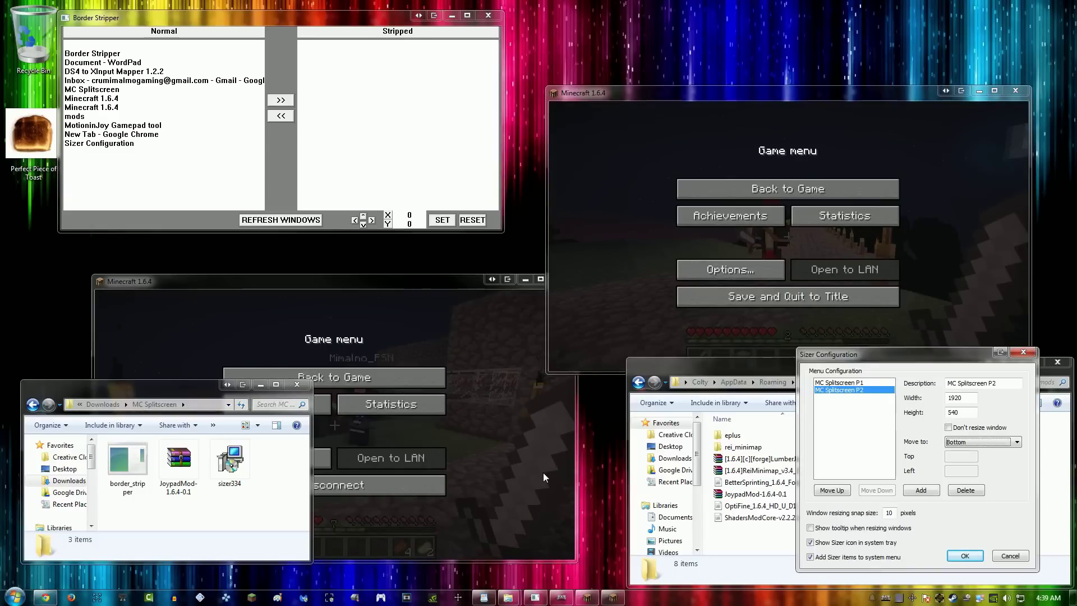
- Strip the borders from the first Minecraft 1.6.4 window in Border Stripper
left_click(201, 165)
left_click(132, 108)
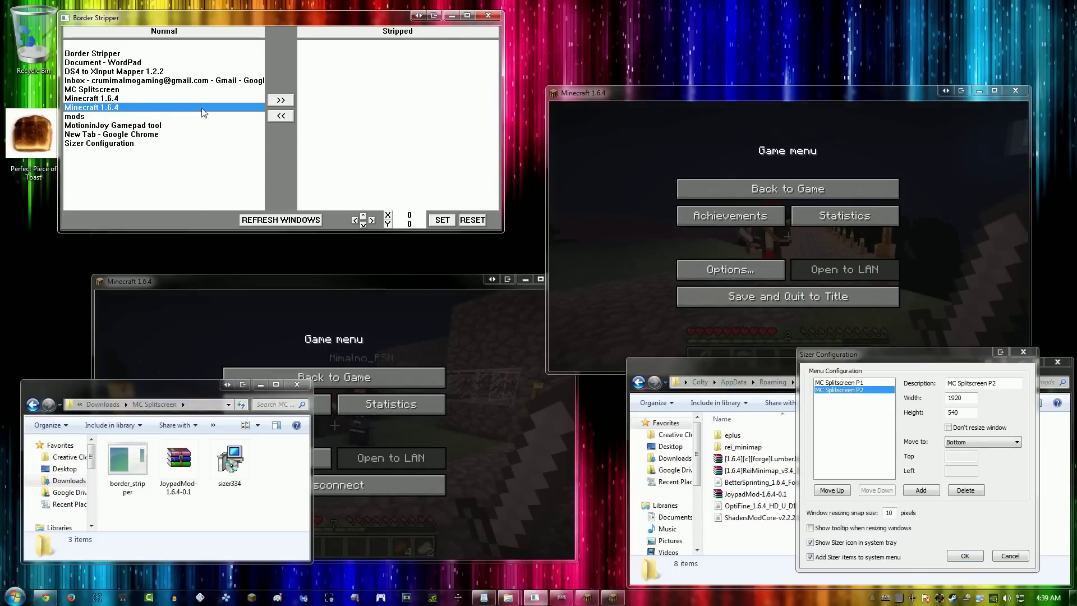
left_click(286, 101)
- Strip the second Minecraft 1.6.4 window as well and move Border Stripper to the right
left_click(490, 167)
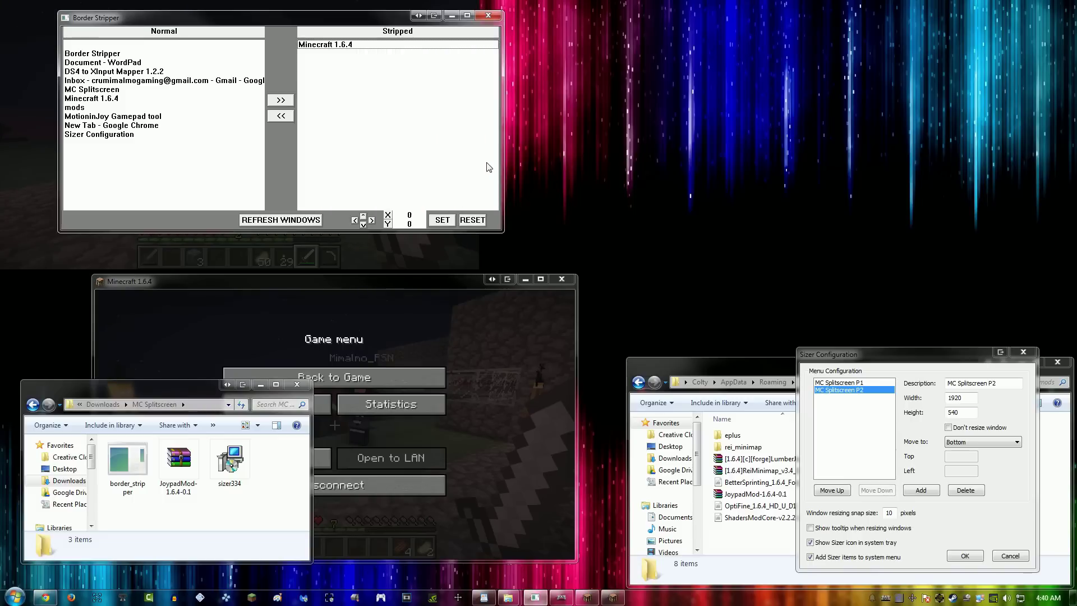
left_click(191, 99)
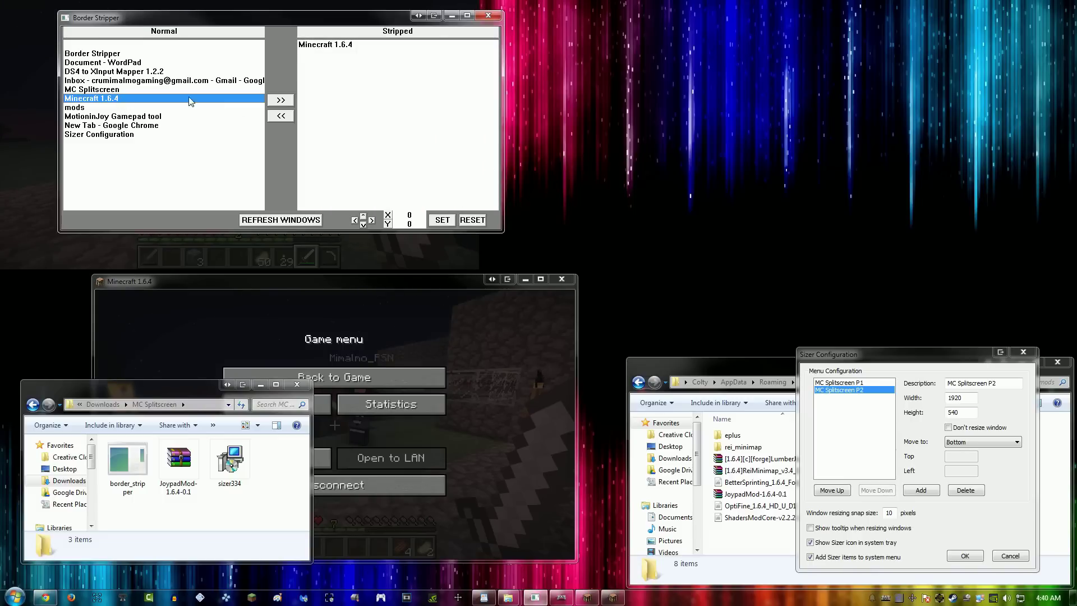
left_click(280, 100)
left_click(500, 107)
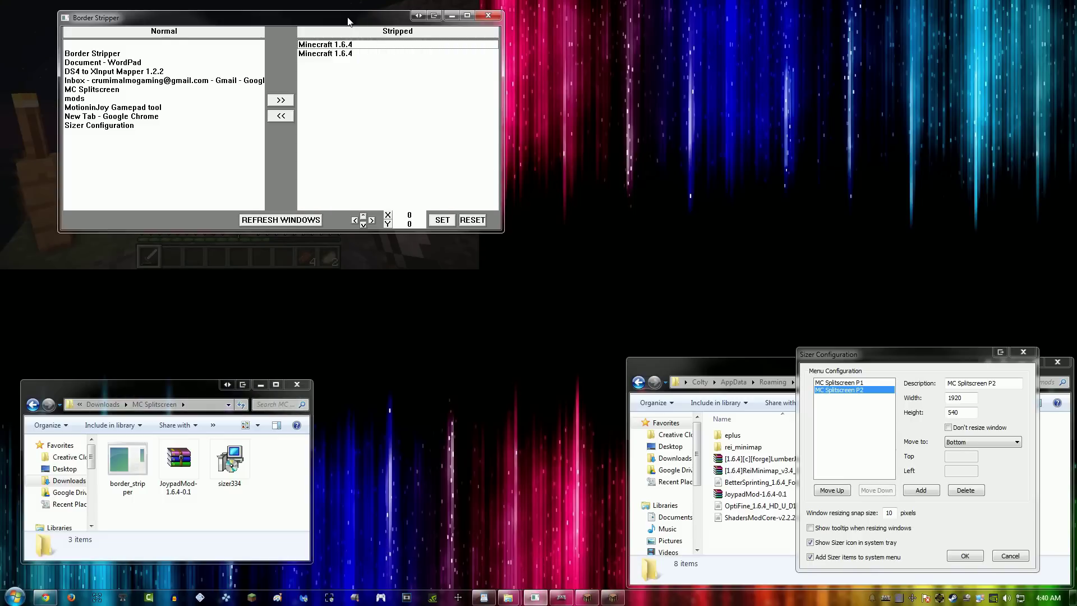
left_click_drag(348, 22, 801, 115)
left_click(965, 555)
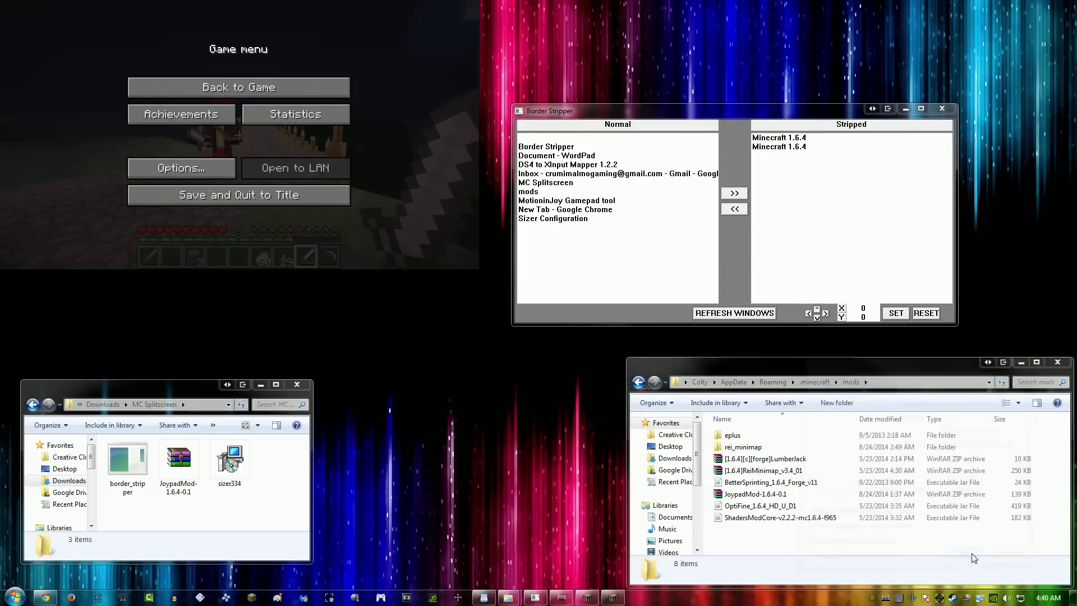
- Apply MC Splitscreen P1 to one Minecraft window and P2 to the other
right_click(911, 600)
left_click(937, 539)
key("alt+Tab")
key("alt+Tab")
key("alt+Tab")
key("alt+Tab")
key("alt+Tab")
key("alt+Tab")
key("alt+Tab")
key("alt+Tab")
key("alt+Tab")
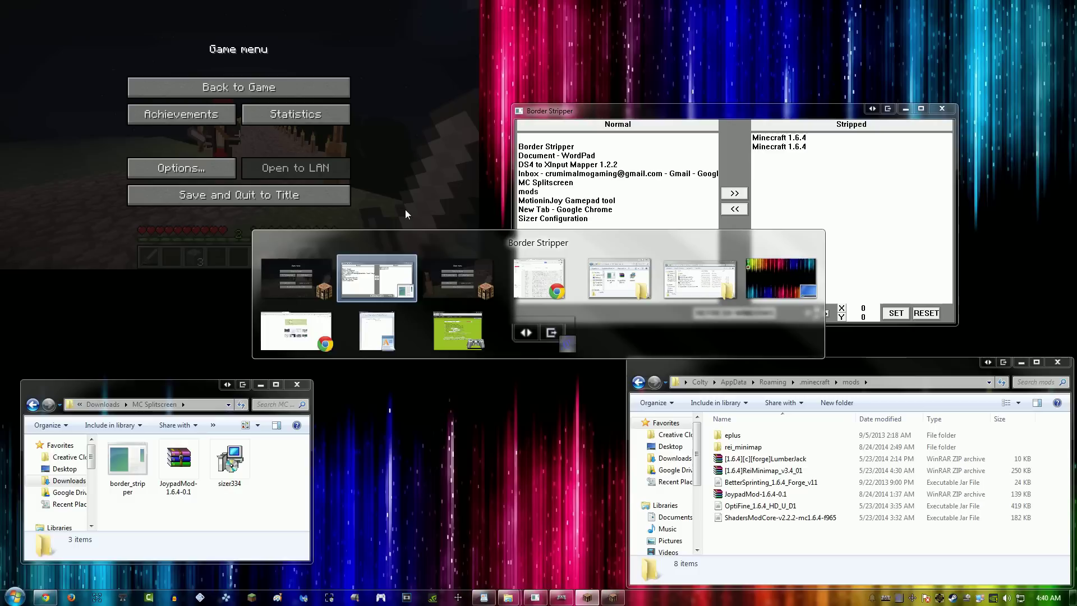
key("alt+Tab")
key("alt+Tab")
key("alt+Tab")
key("alt+Tab")
right_click(913, 599)
left_click(958, 547)
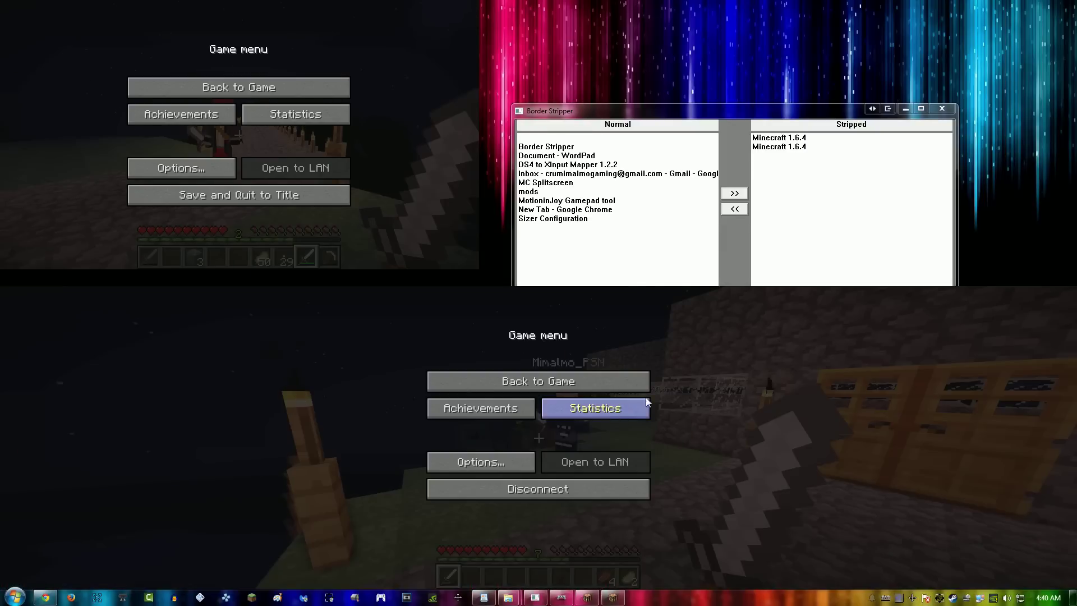
- Reapply the top-half P1 preset to the first Minecraft window
key("alt+Tab")
key("alt+Tab")
key("alt+Tab")
key("alt+Tab")
key("alt+Tab")
key("alt+Tab")
key("alt+Tab")
key("alt+Tab")
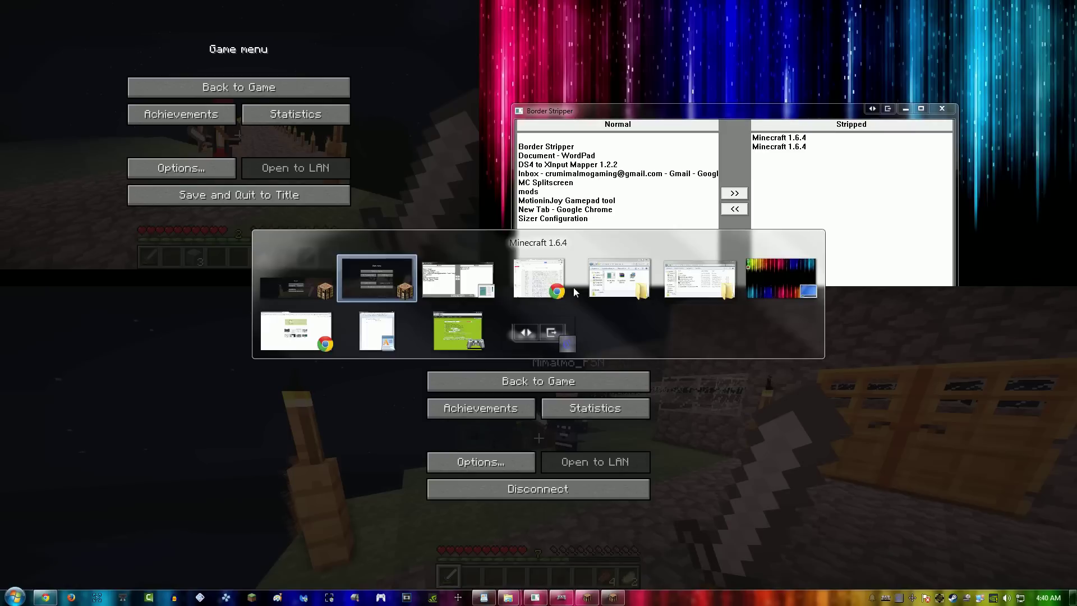
key("alt+Tab")
key("alt+Tab")
right_click(912, 598)
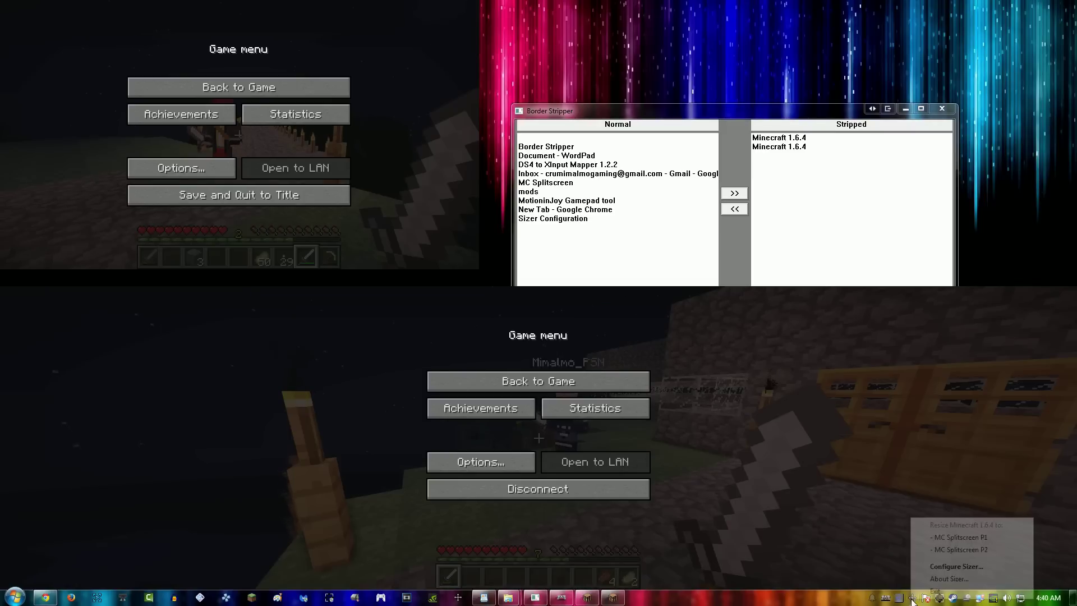
left_click(946, 538)
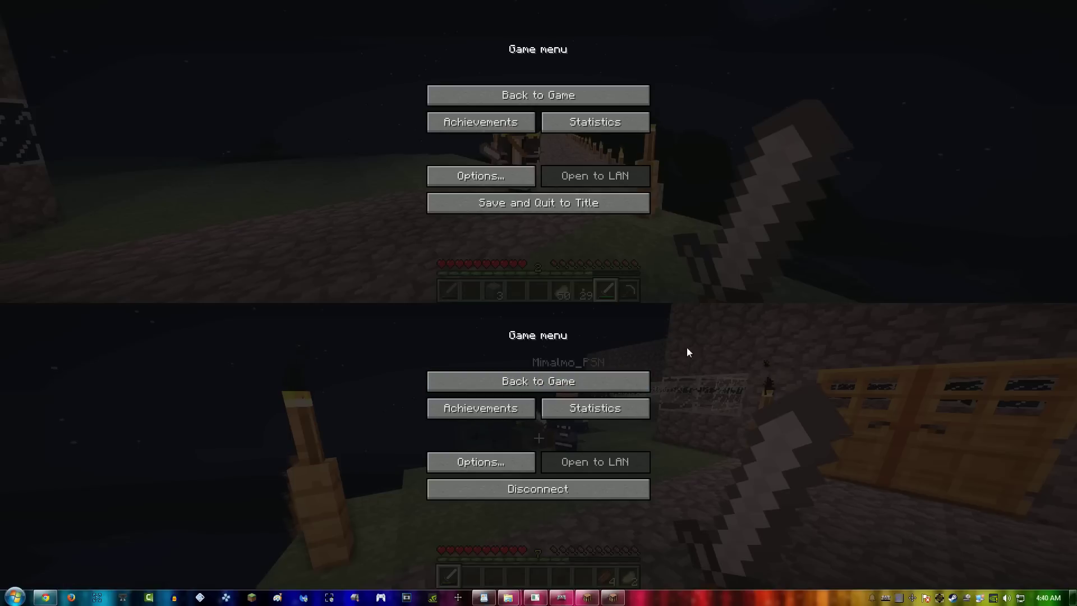
- Turn on Auto-hide the taskbar in Taskbar Properties
right_click(766, 598)
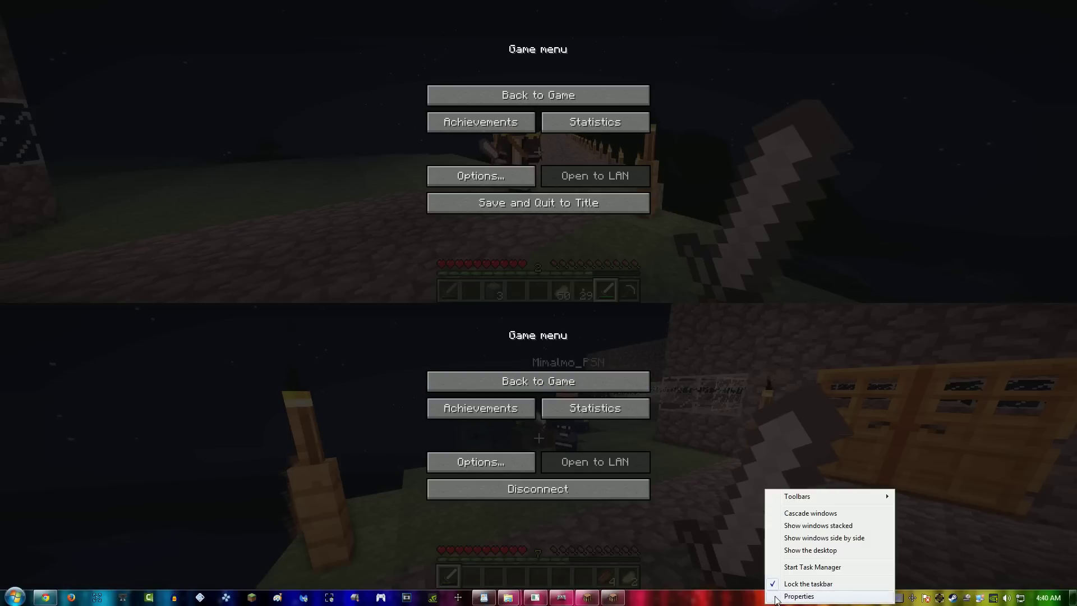
left_click(799, 597)
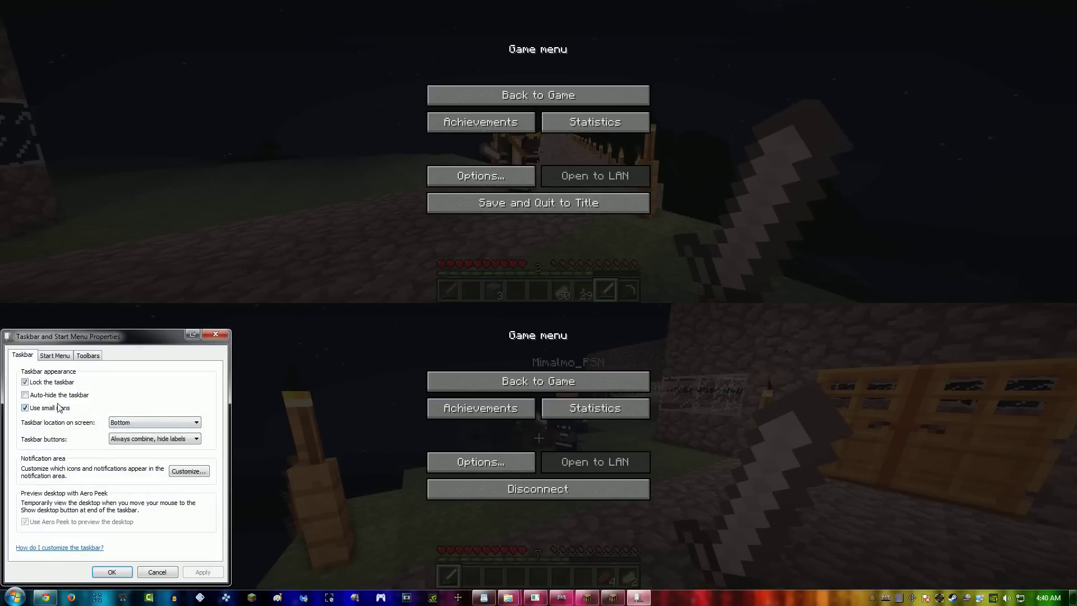
left_click(203, 573)
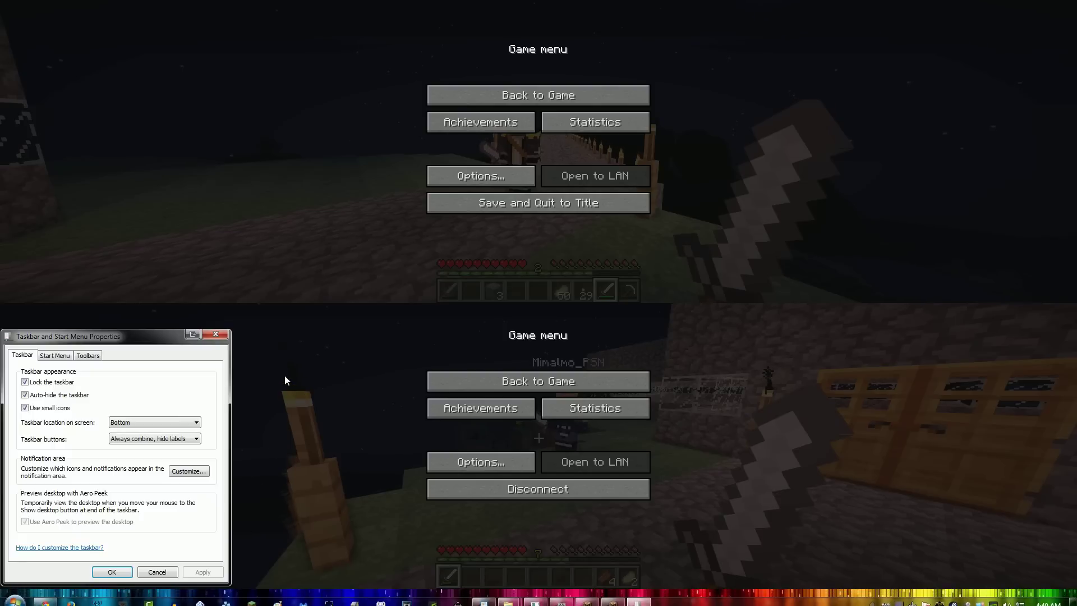
- Refit the bottom Minecraft window with the MC Splitscreen P2 preset
key("alt+Tab")
key("alt+Tab")
key("alt+Tab")
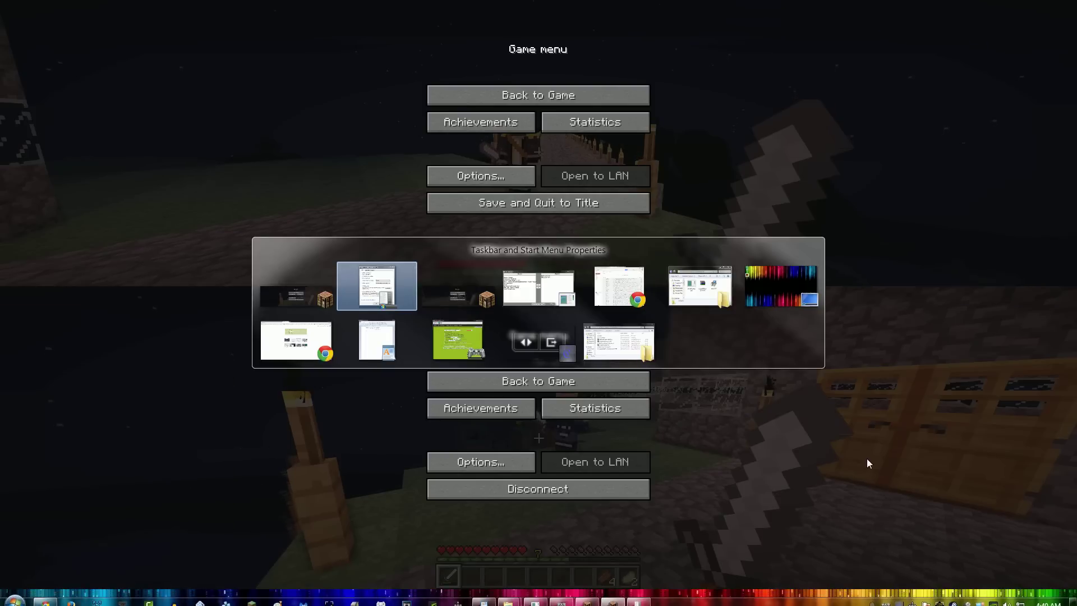
key("alt+Tab")
key("alt+Tab")
key("alt+Tab")
key("alt+Tab")
key("alt+Tab")
key("alt+Tab")
key("alt+Tab")
key("alt+Tab")
key("alt+Tab")
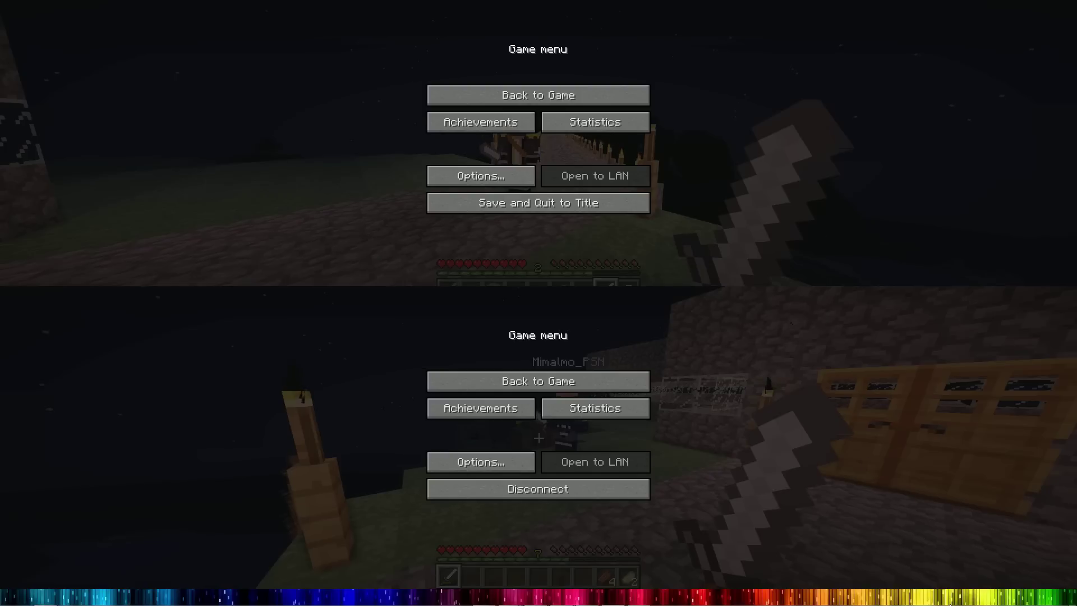
right_click(912, 601)
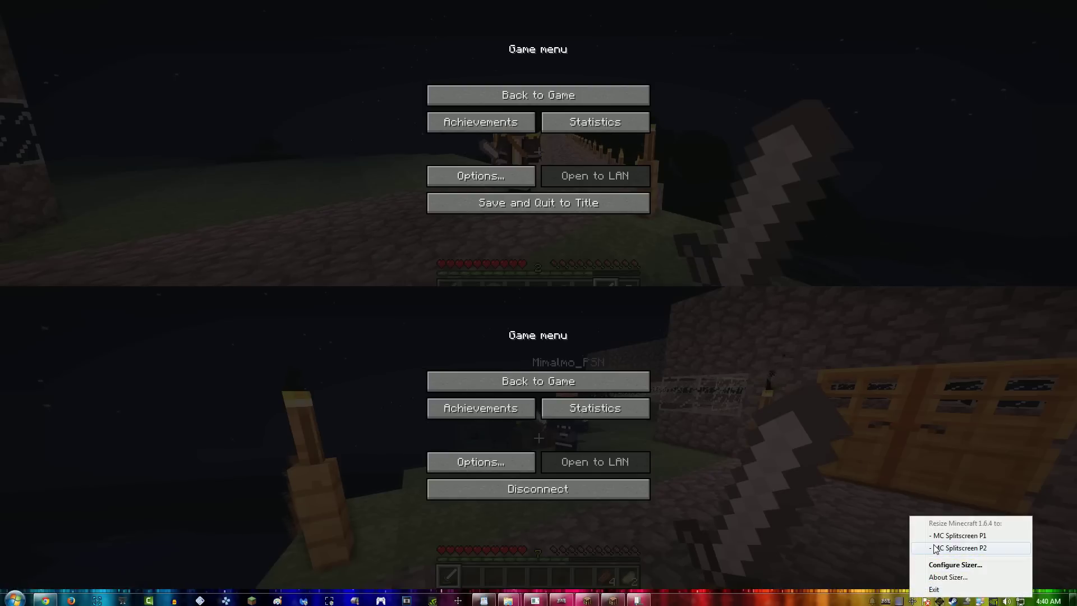
left_click(933, 547)
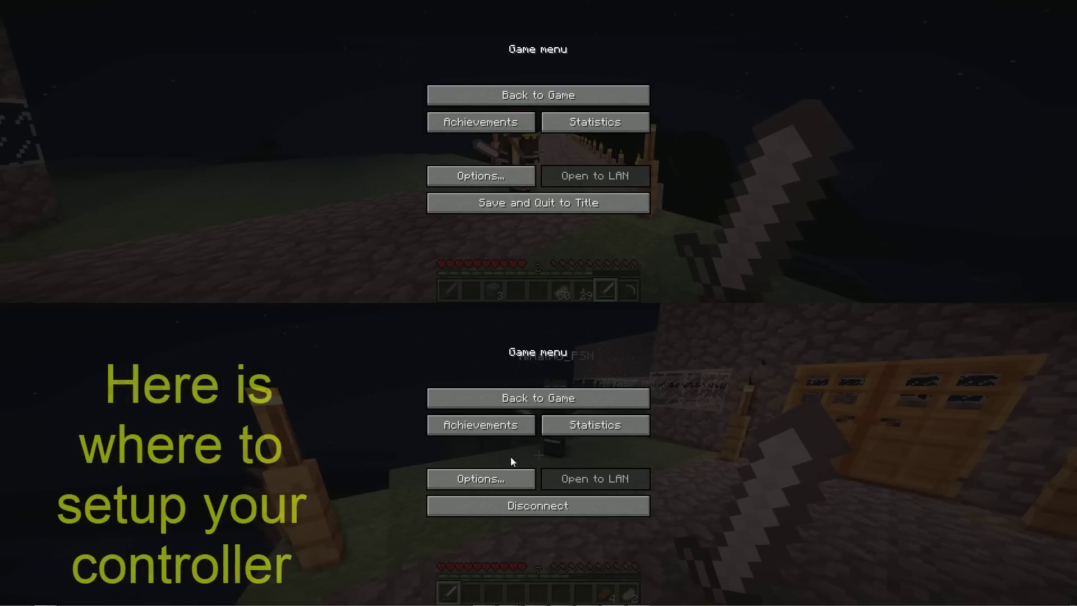
- In the bottom window's Options > Controls, switch Wireless Controller to ON
left_click(506, 475)
left_click(585, 455)
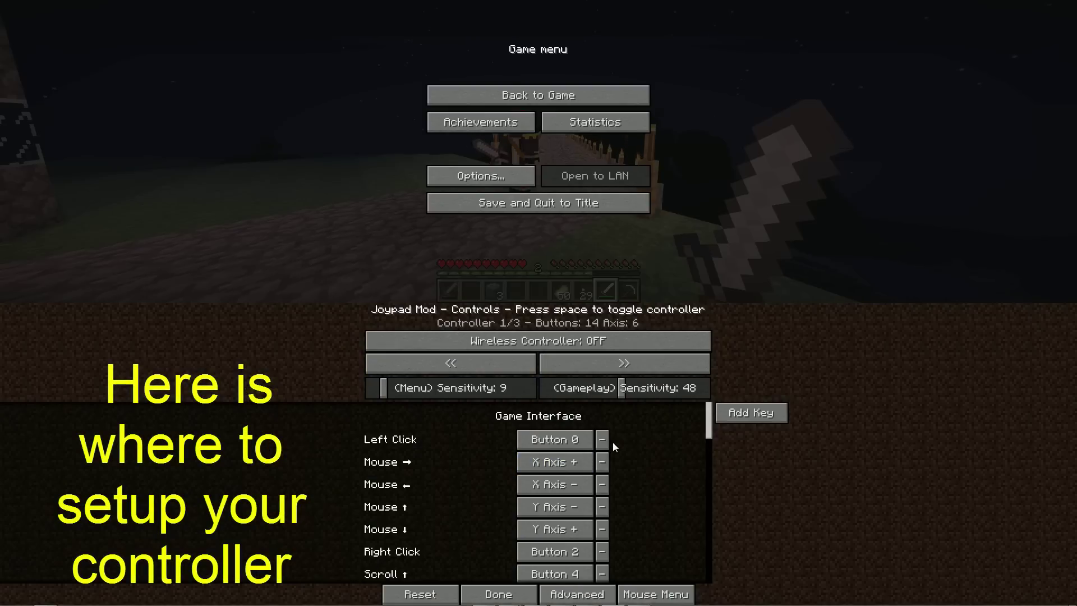
left_click(587, 342)
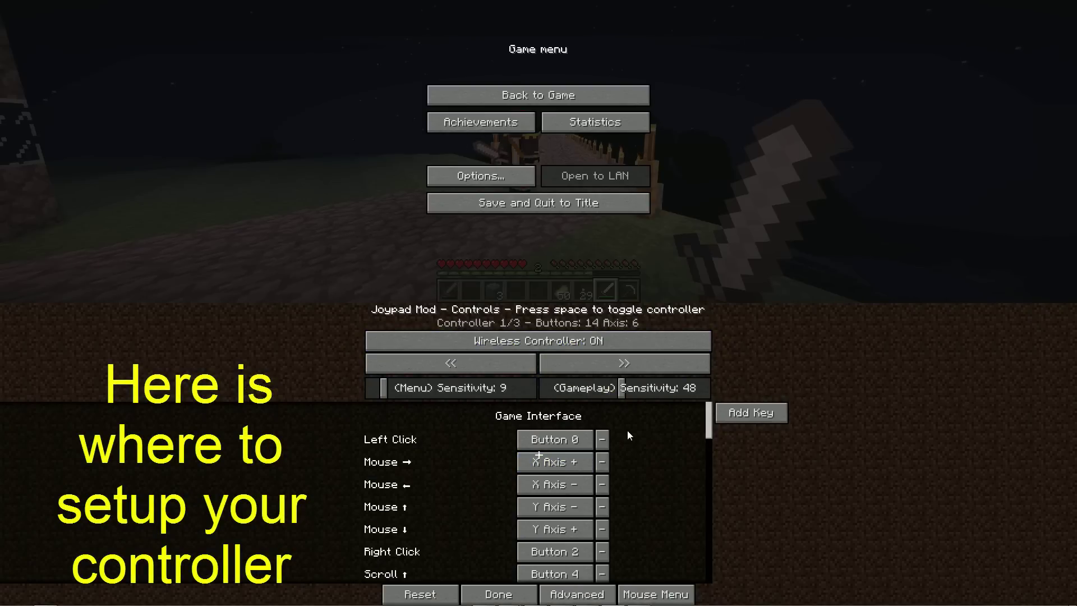